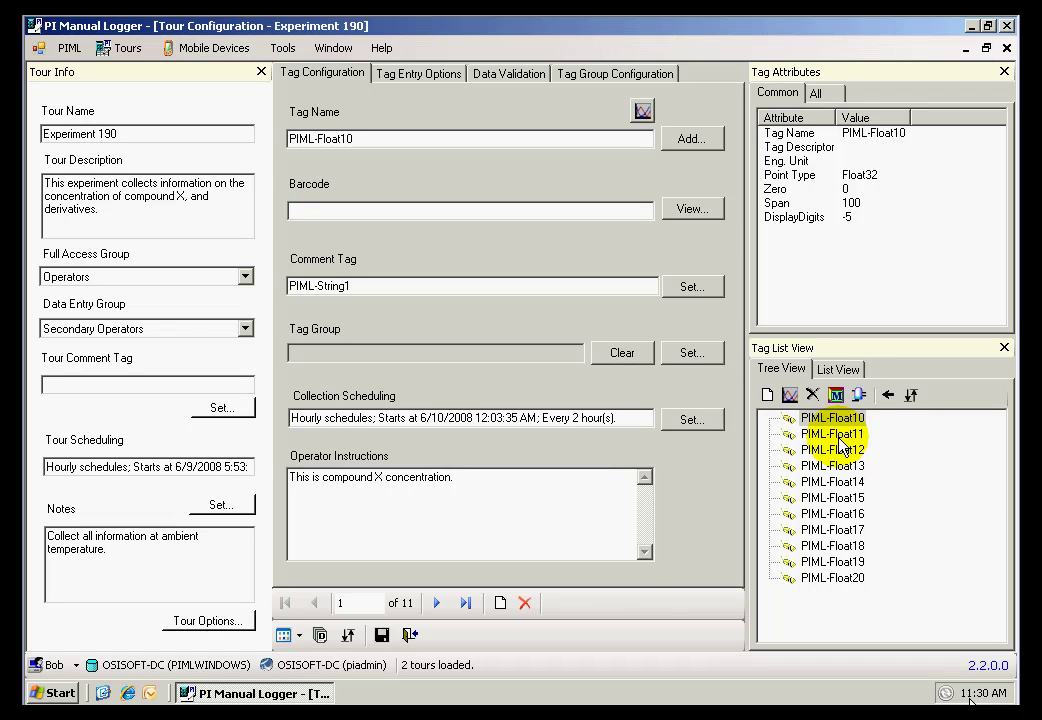
Step: Open the settings of tag PIML-Float11 in the Experiment 190 tour
click(843, 438)
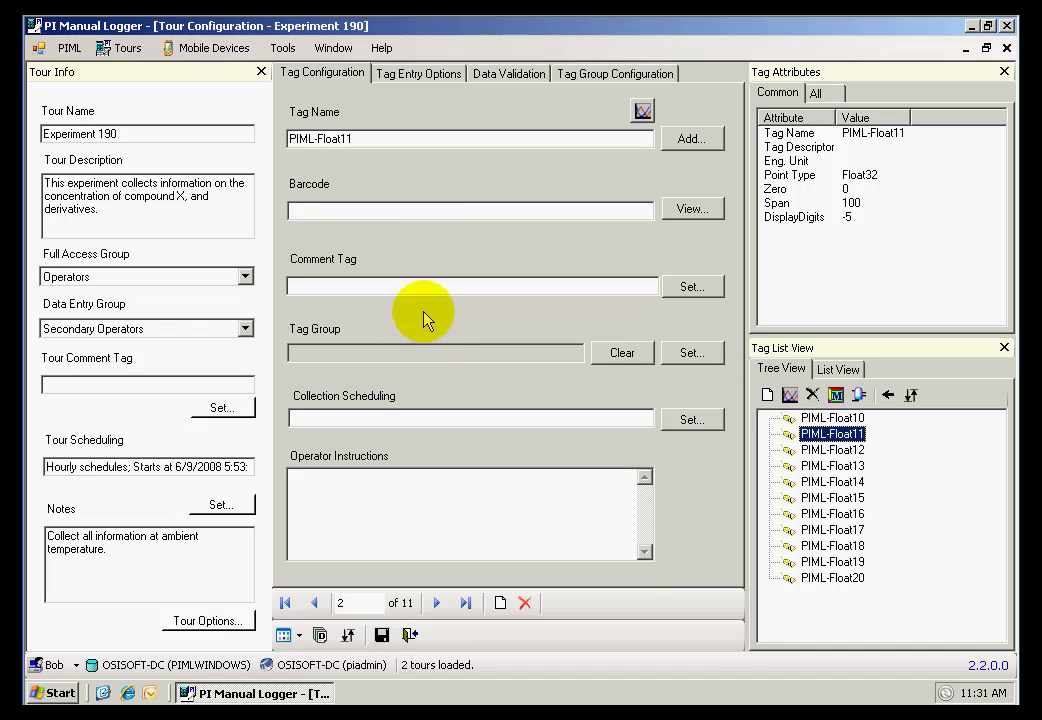
Step: Enter ##.## as PIML-Float11's tag entry preformat, correcting the mistyped characters
click(428, 78)
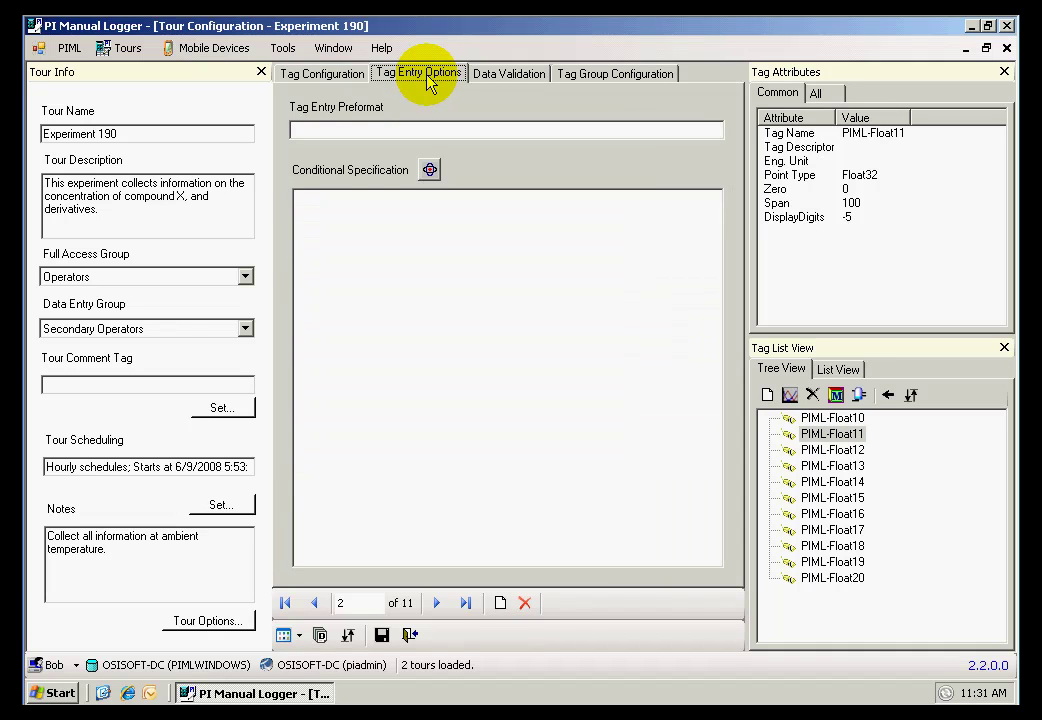
click(403, 131)
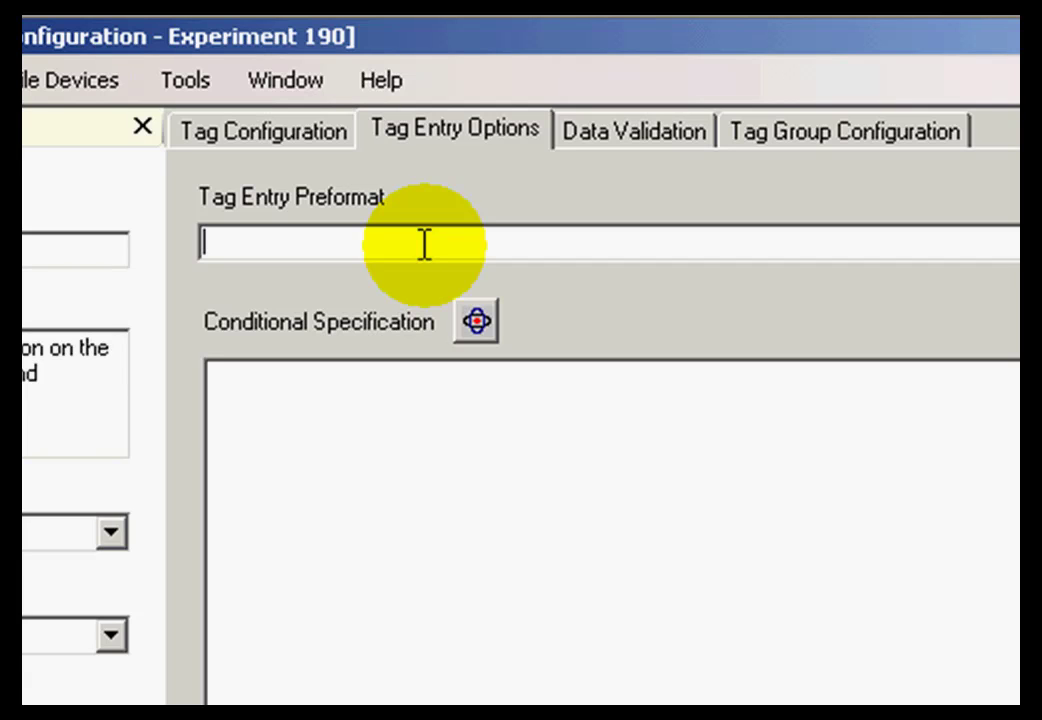
text(##.)
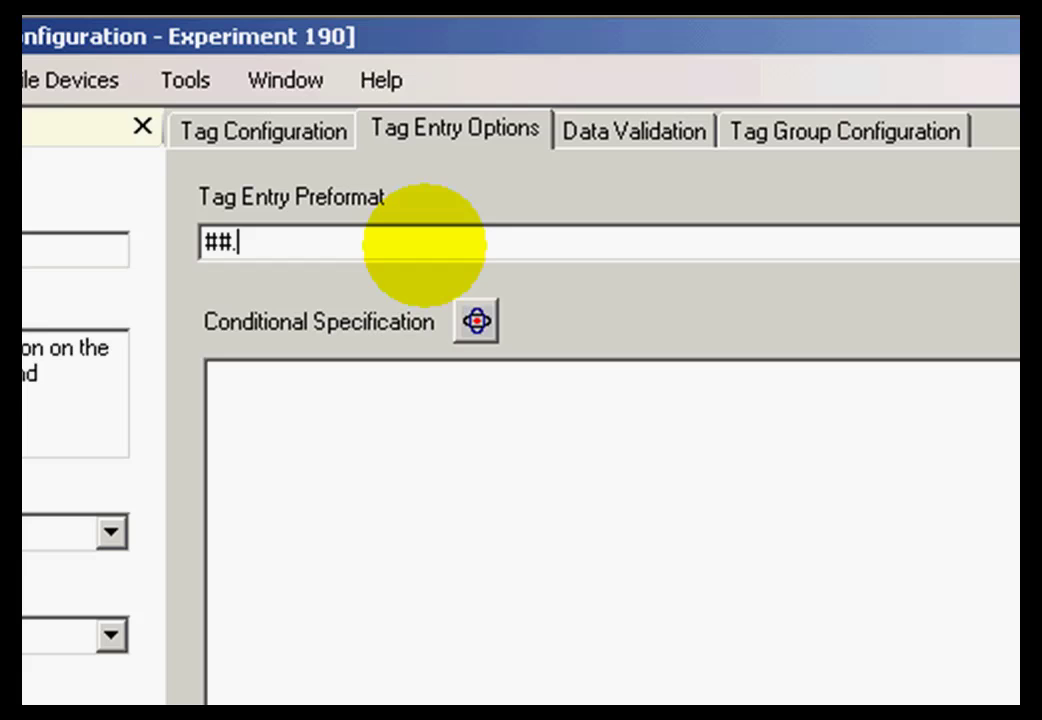
text(##)
key(BackSpace)
key(BackSpace)
key(BackSpace)
key(BackSpace)
key(BackSpace)
text(#.###)
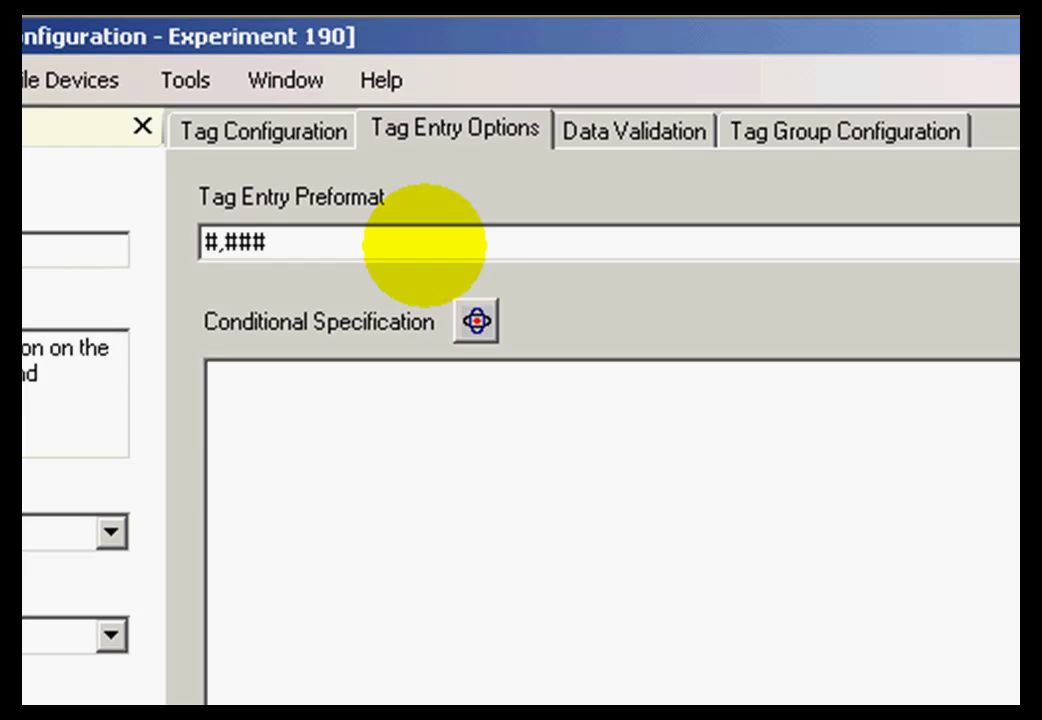
text(.##)
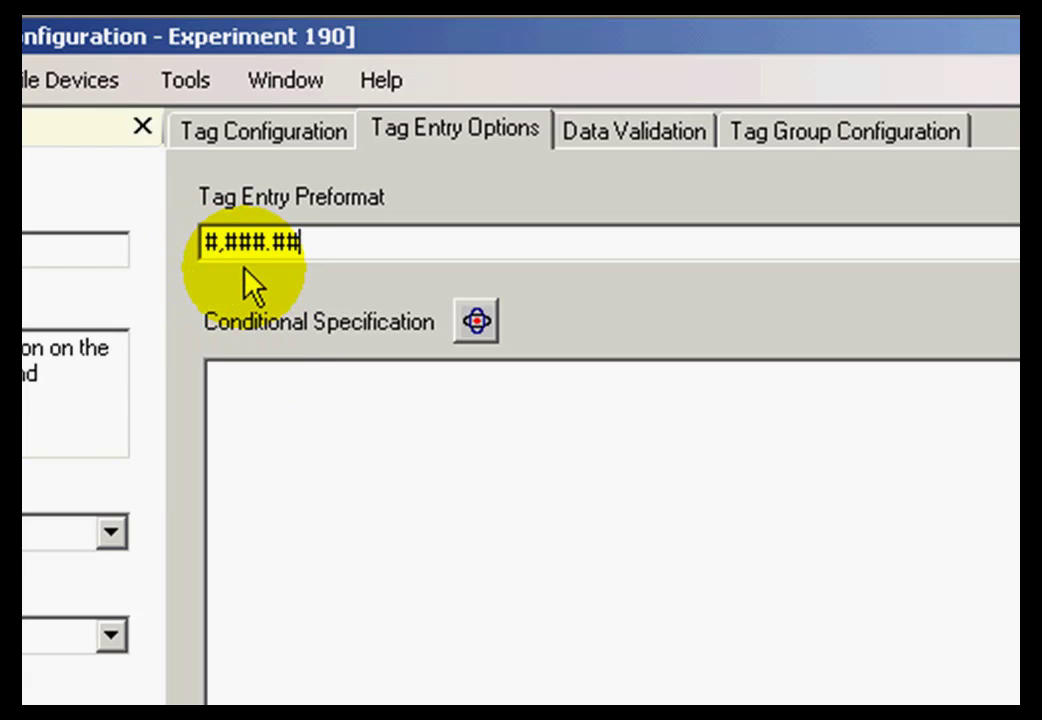
key(End)
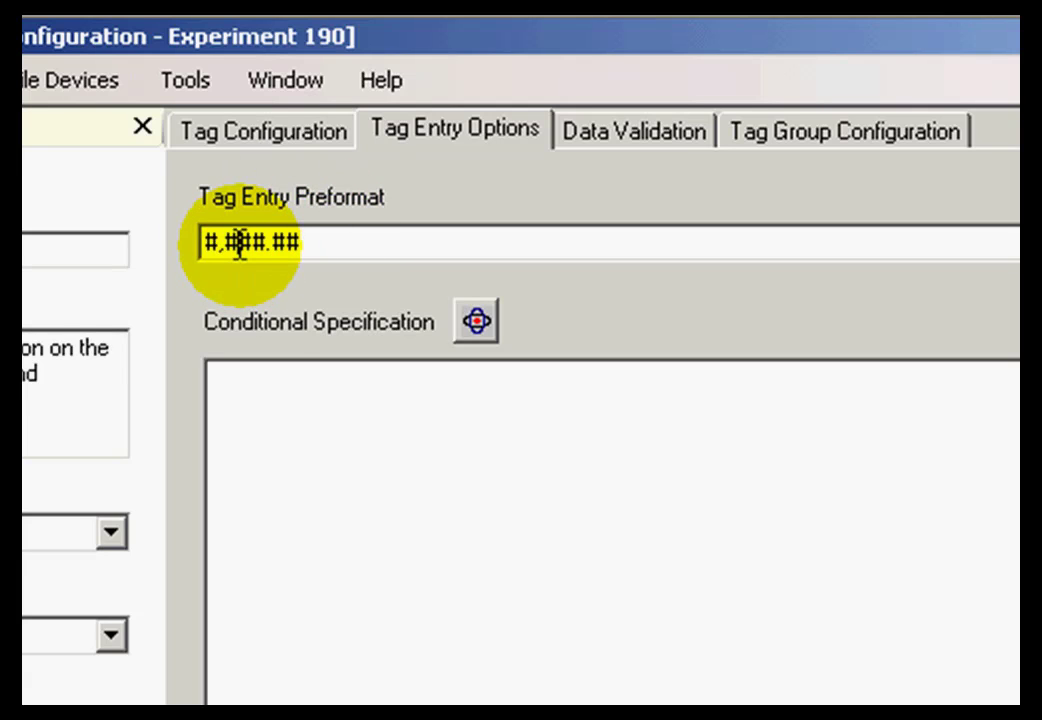
key(BackSpace)
key(BackSpace)
key(BackSpace)
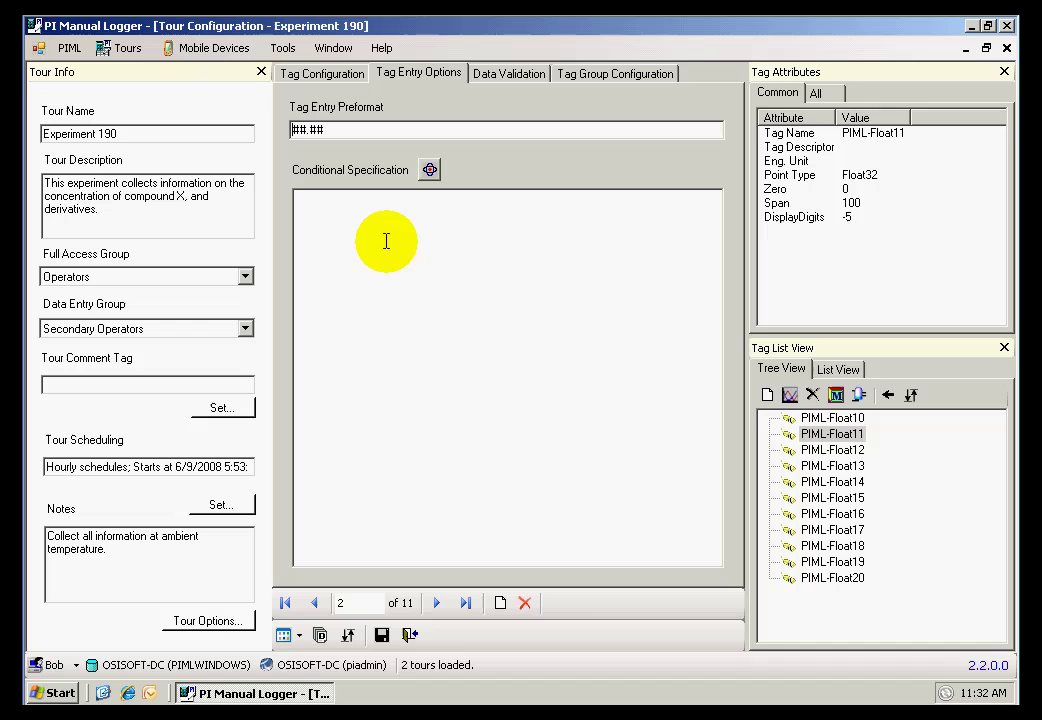
Step: Type if(CurrentValue("PIML-Float10")>50, CollectNow(), Skip()) as the conditional specification, fixing typos
click(381, 226)
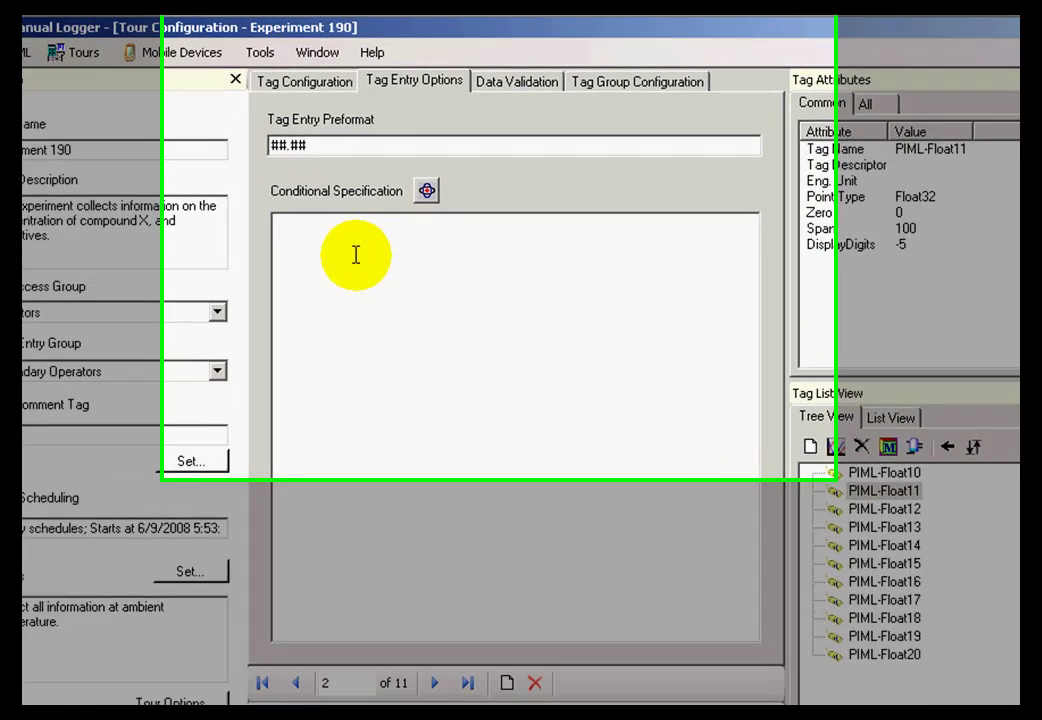
click(329, 212)
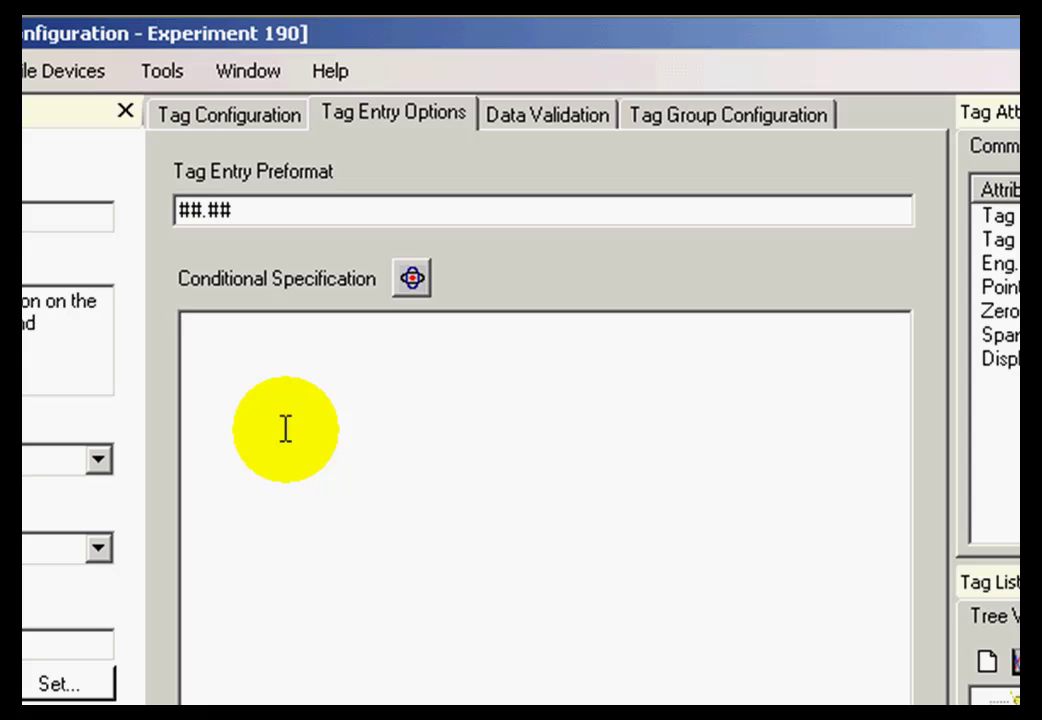
text(if(CurrentValue("PIML-Float10")
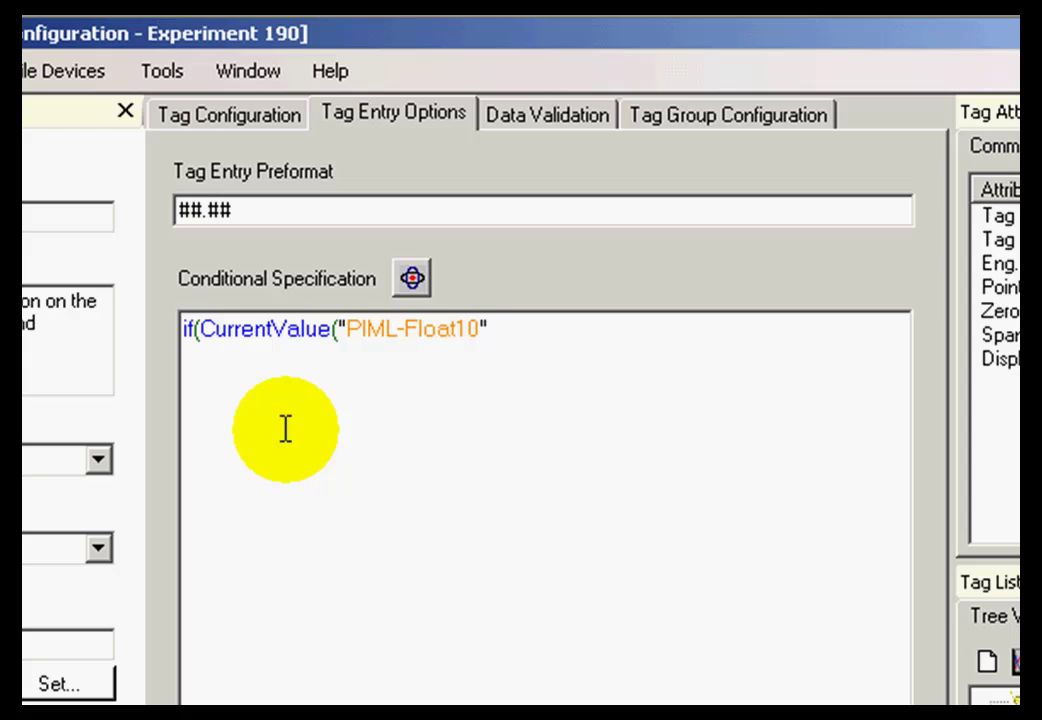
text()>50, CollectNow)
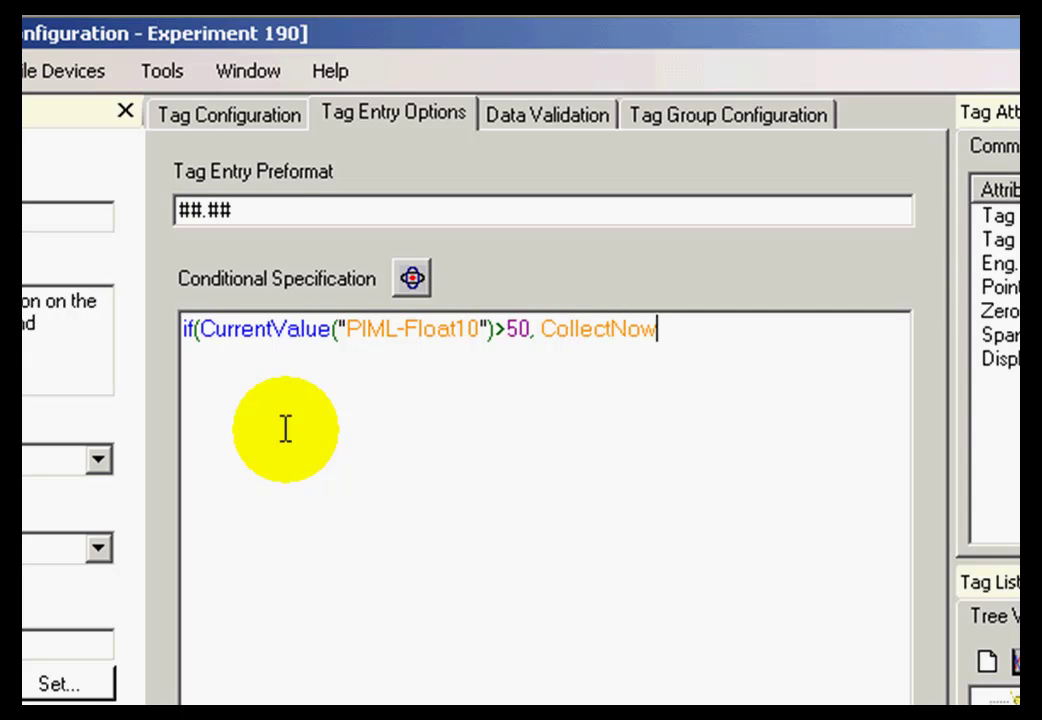
text((), S)
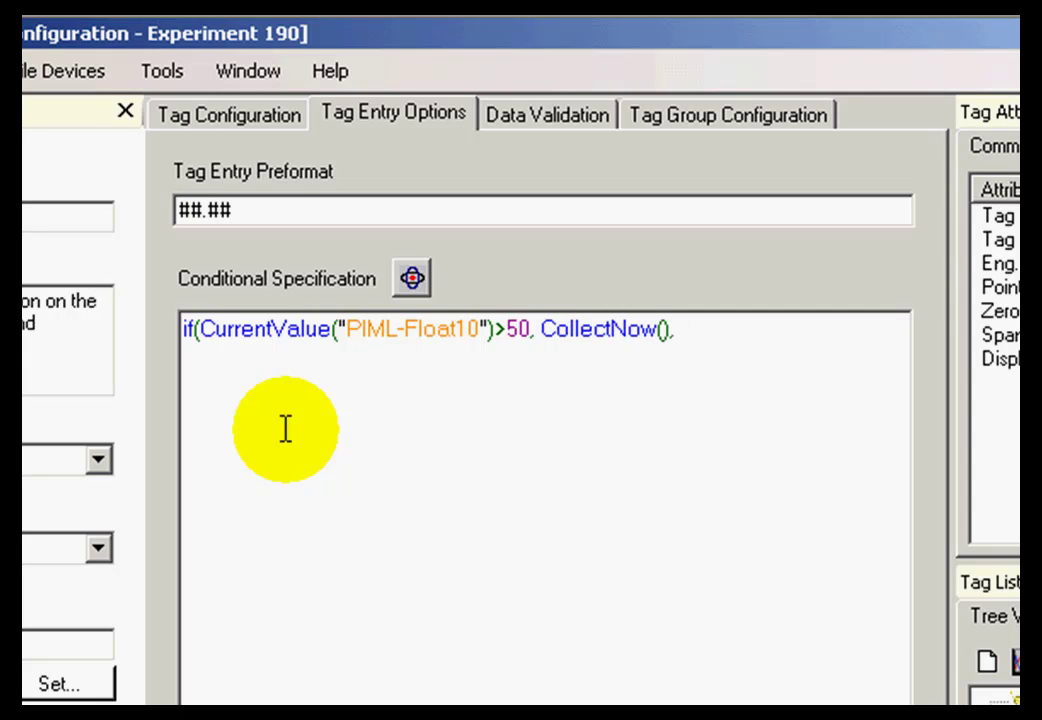
text(kip()))
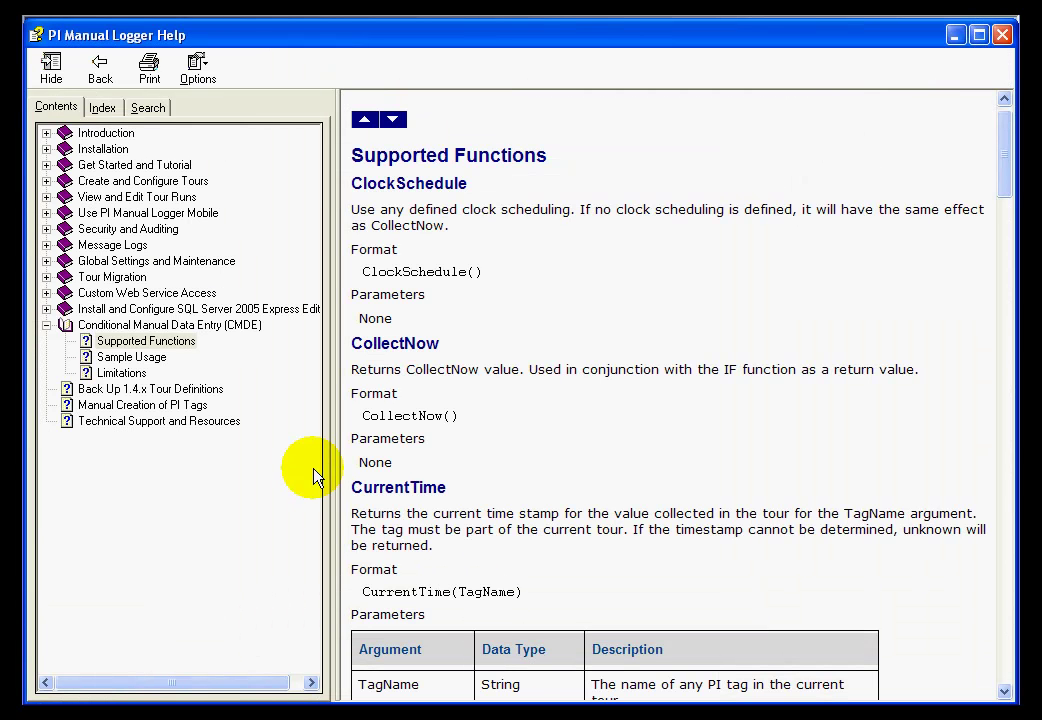
Step: Open the CMDE Supported Functions help page and scroll through its function list
click(192, 347)
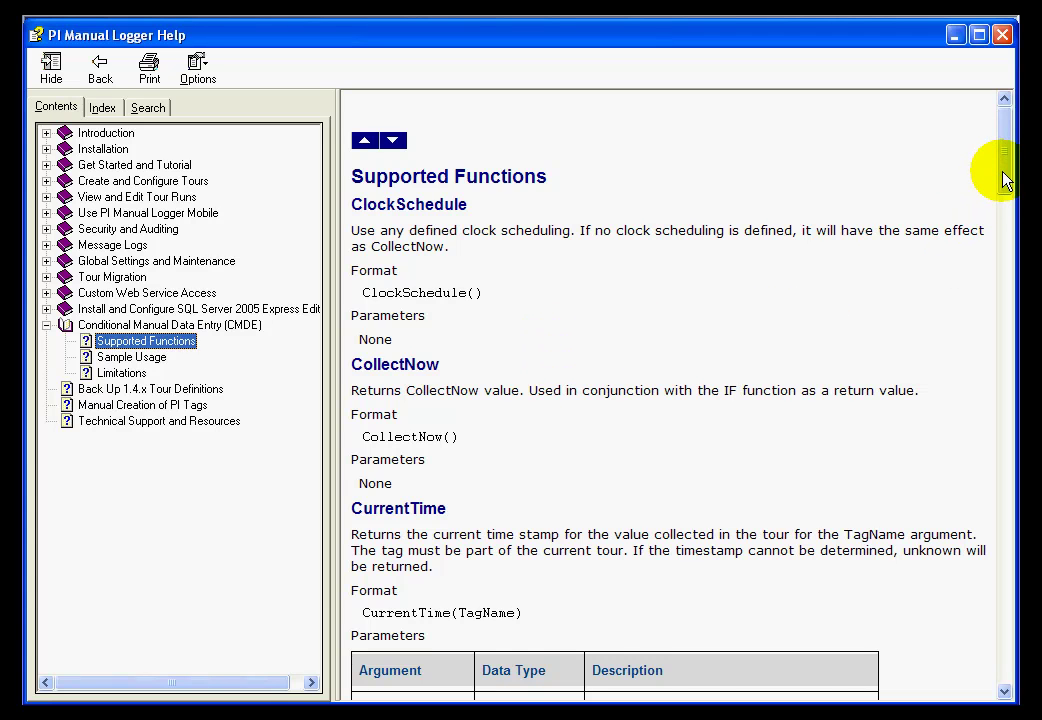
drag(1005, 178, 1005, 472)
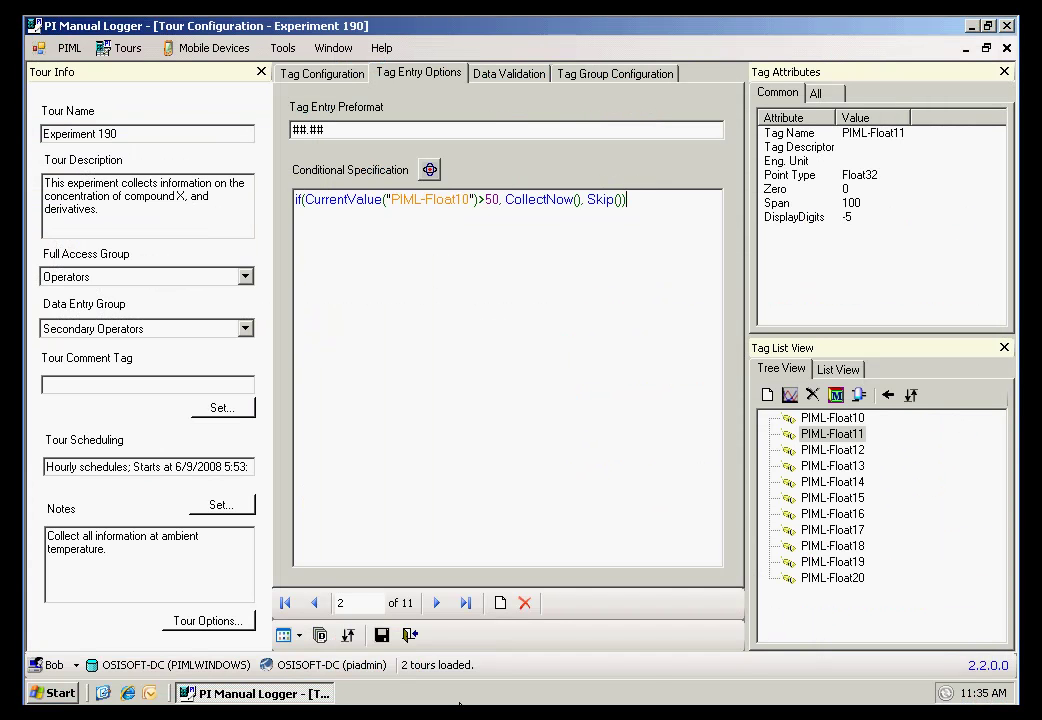
Step: Return to PI Manual Logger and place the cursor after the finished condition
click(525, 234)
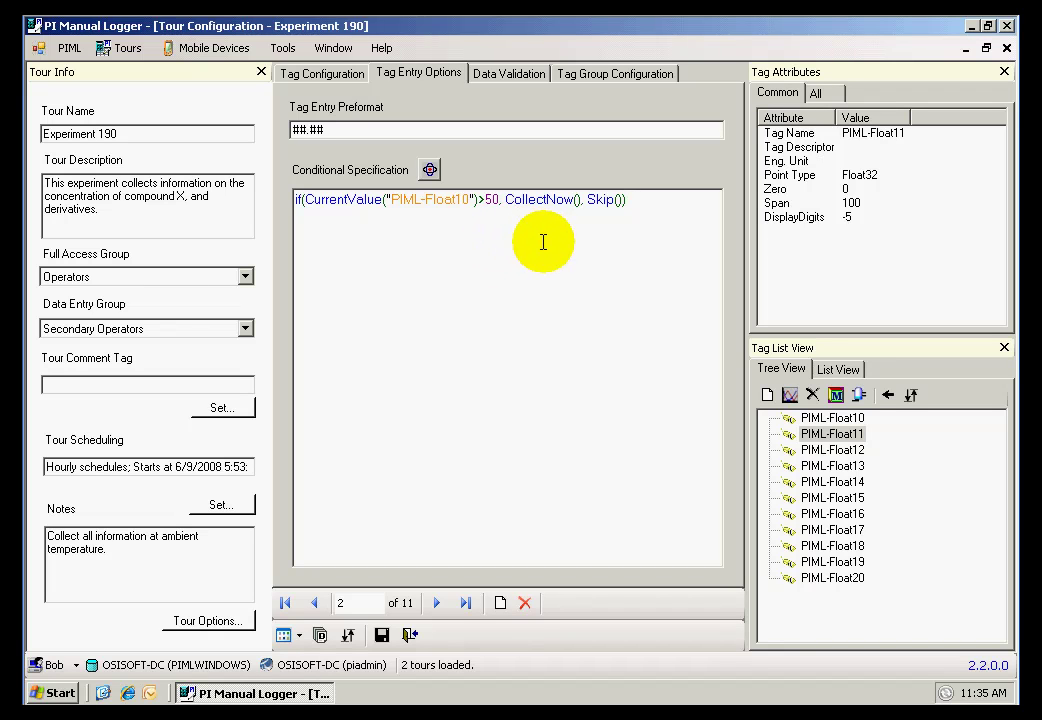